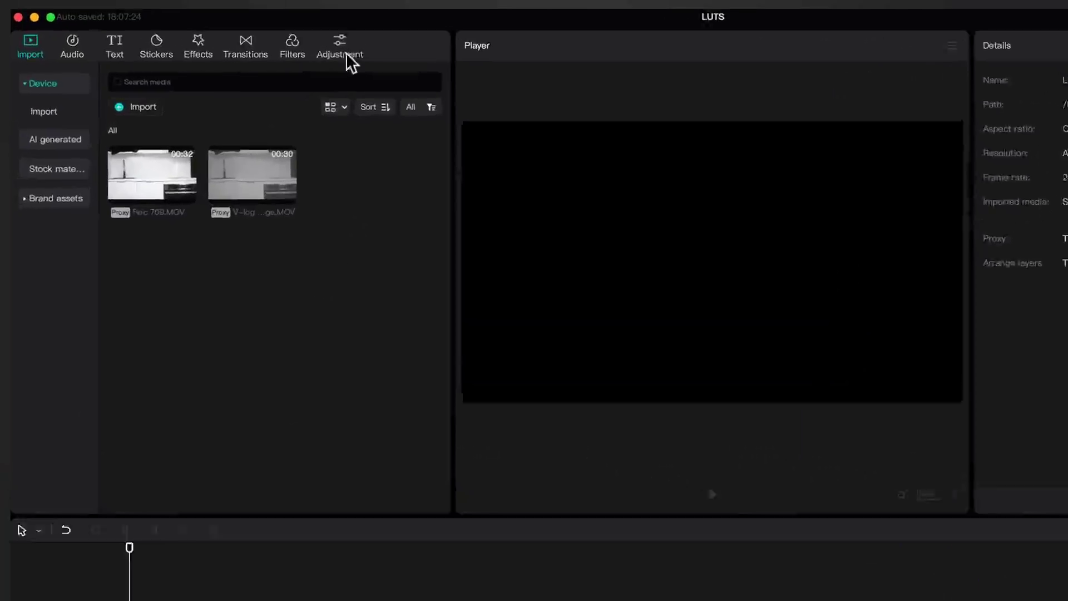
- Import the Vision X – Rec.709 .cube file from the luts capcut folder into the LUT library
click(251, 30)
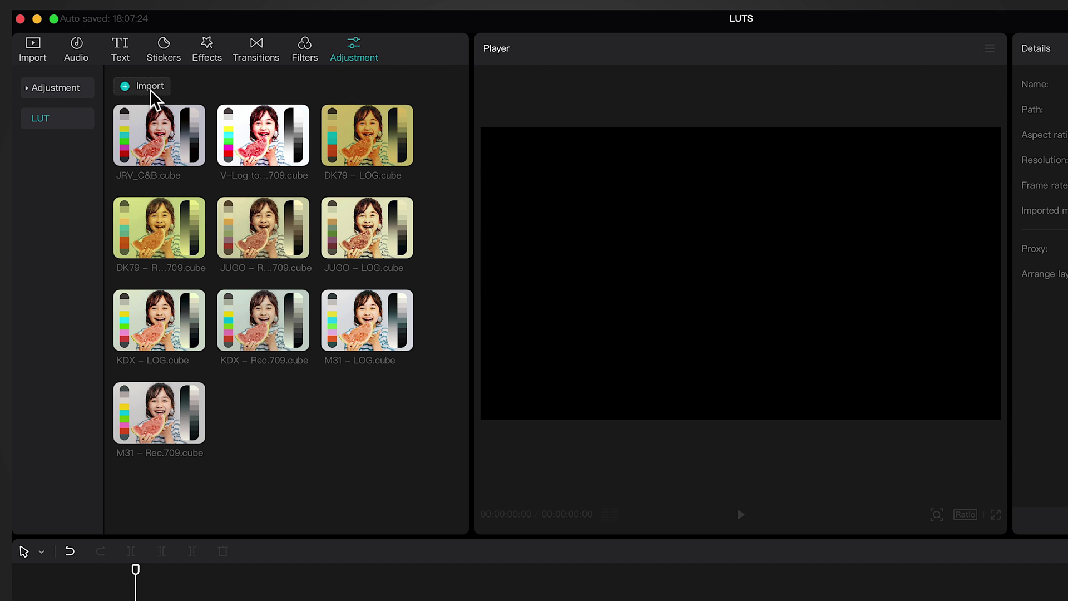
click(289, 317)
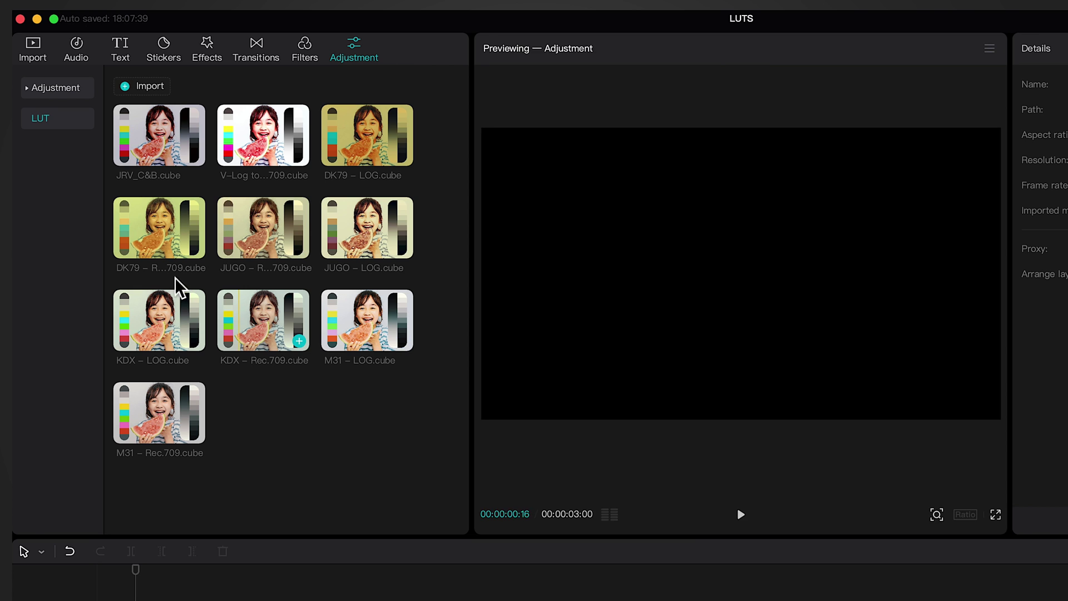
click(146, 90)
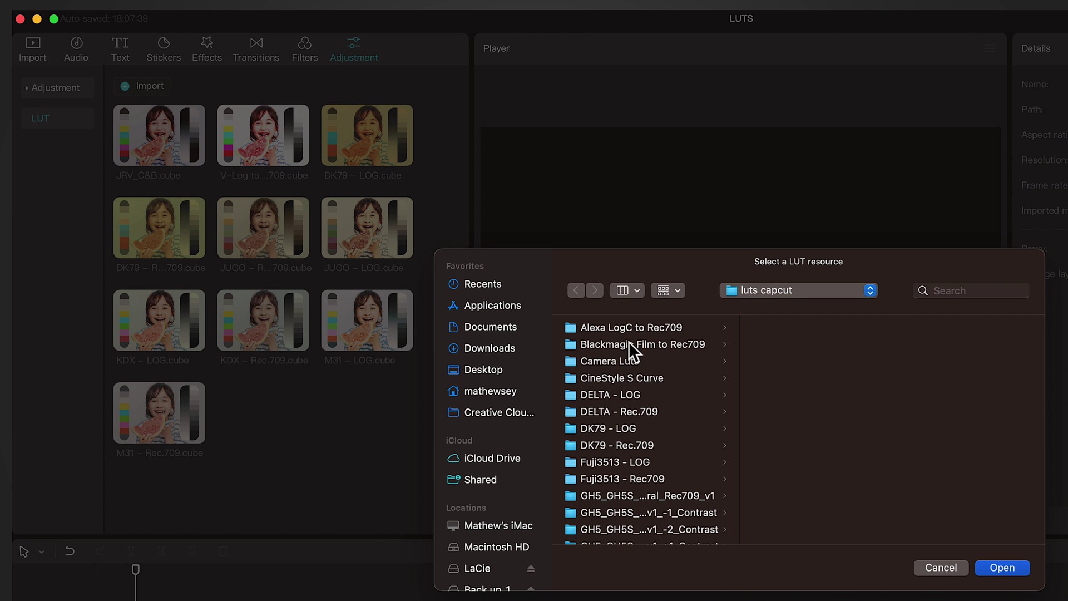
scroll(623, 406, left, 3)
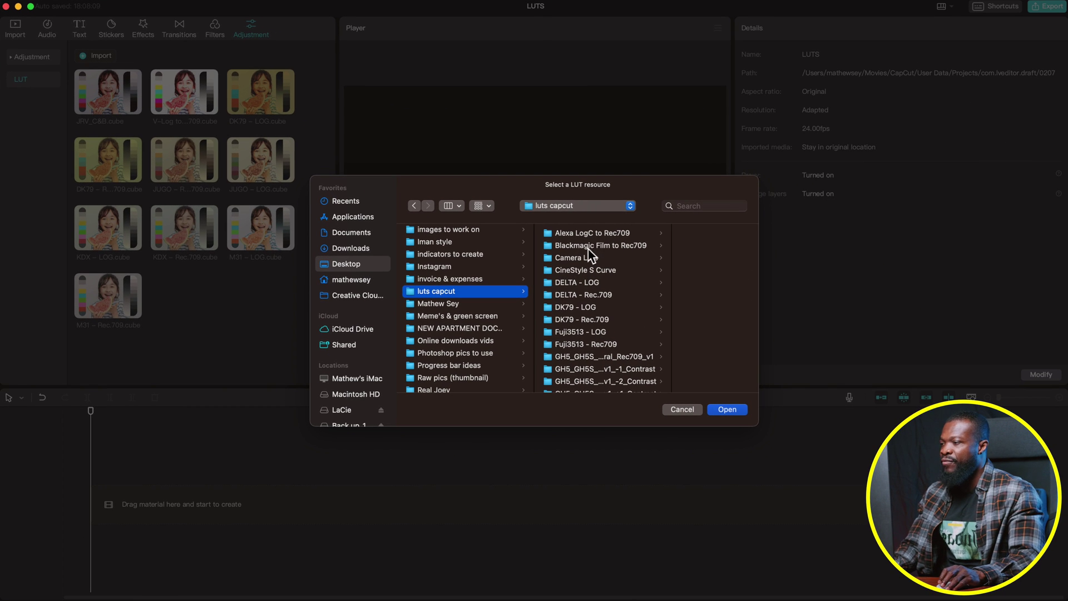
click(585, 295)
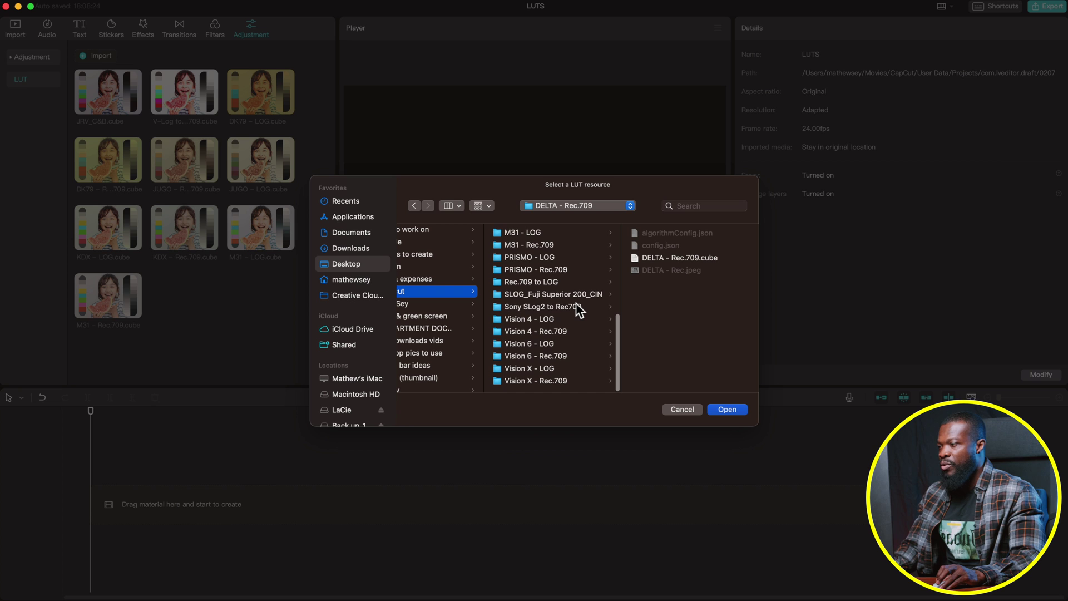
click(561, 381)
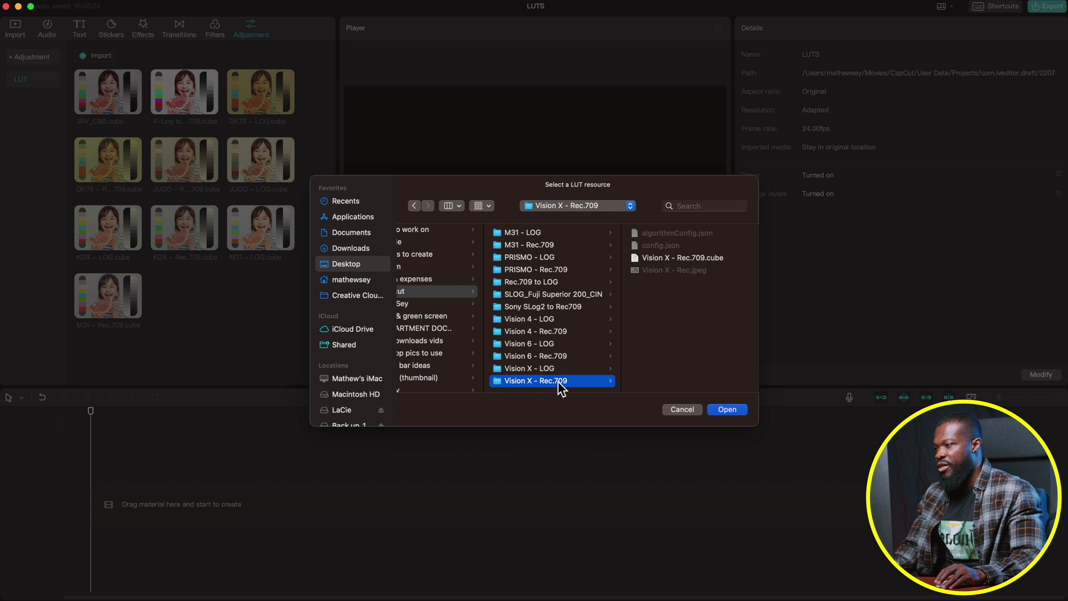
click(727, 410)
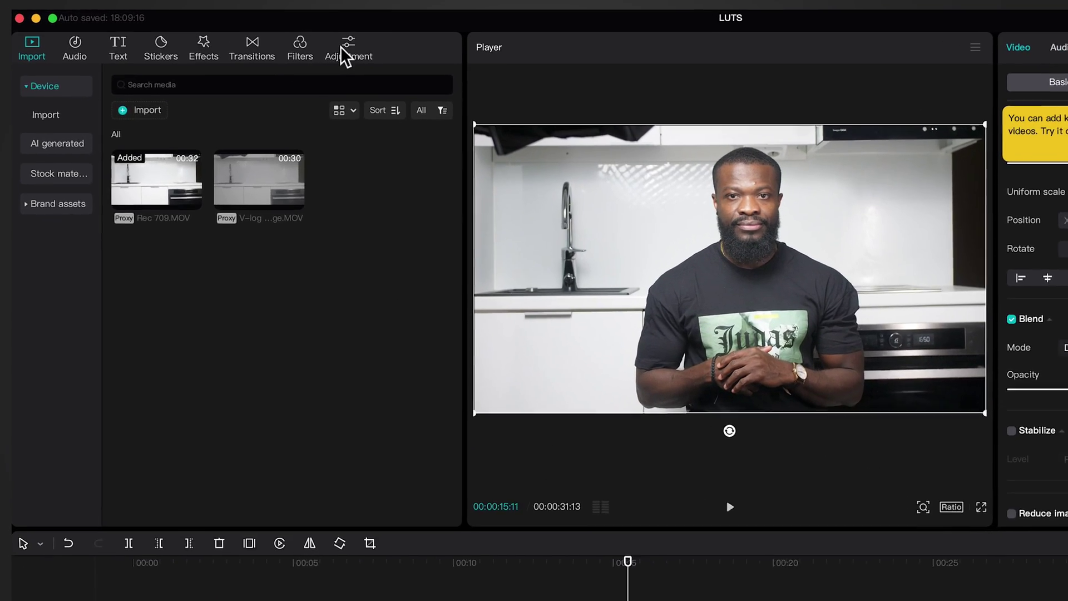
- Preview the KDX – Rec.709 LUT from the adjustment LUT library on the Rec 709 footage
click(250, 30)
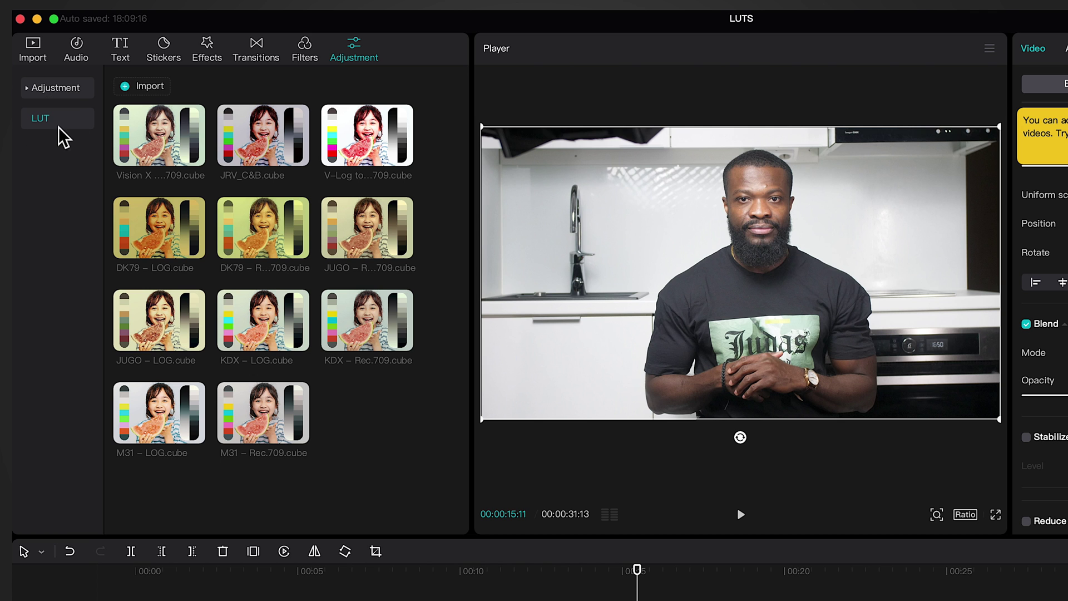
mouse_move(378, 345)
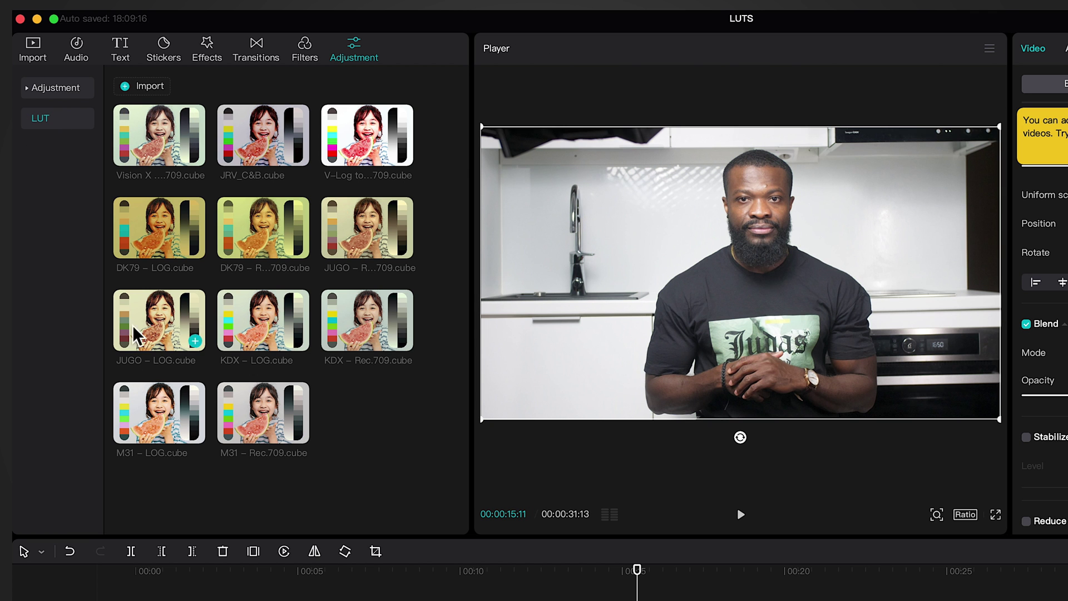
click(143, 133)
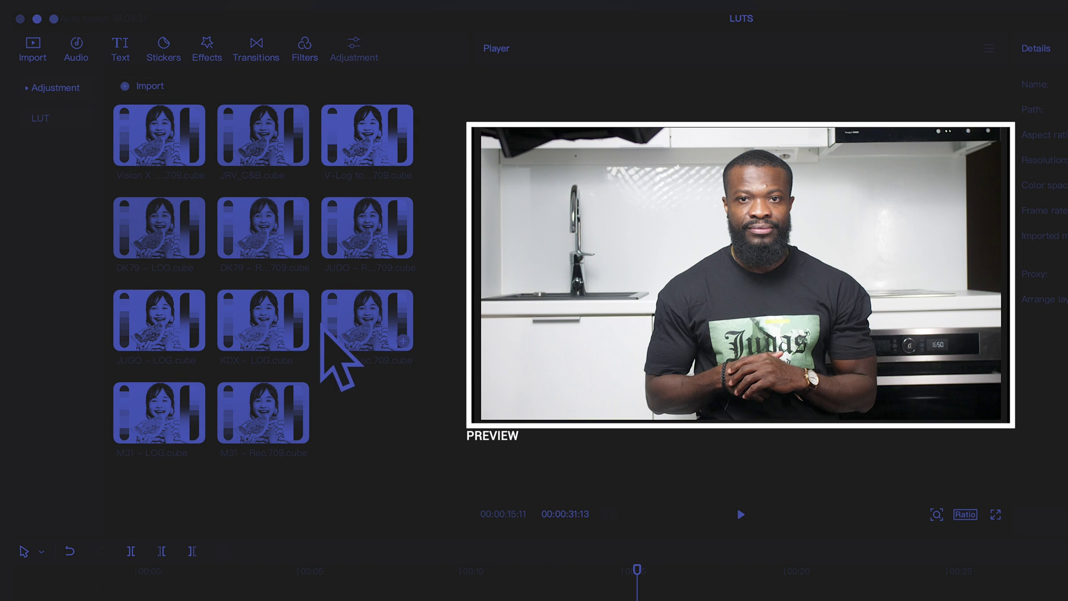
click(338, 321)
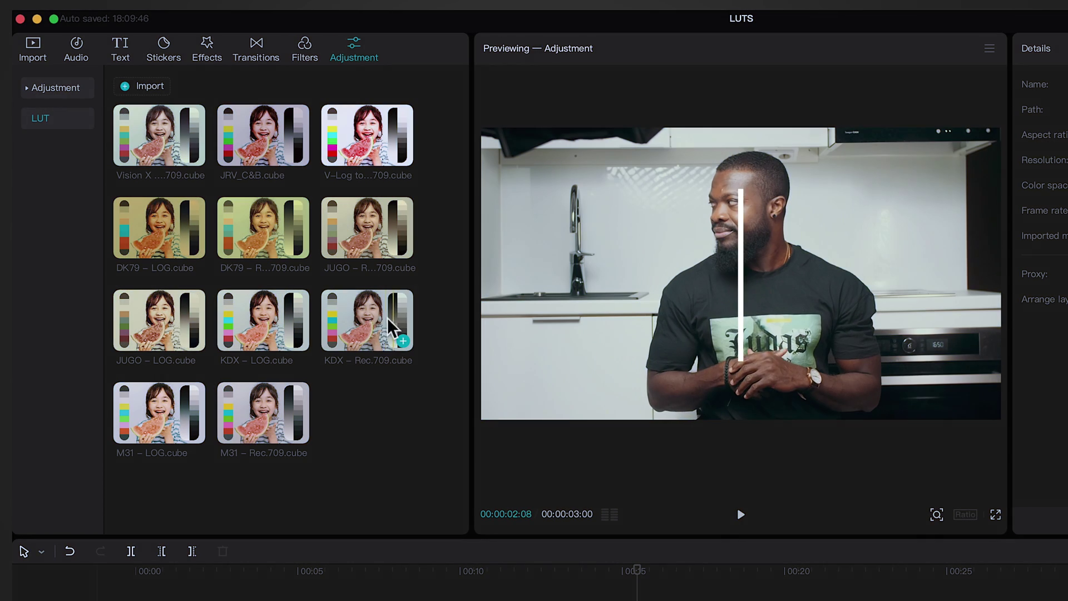
- Add a trial KDX – Rec.709 adjustment layer, set its intensity to 100, then delete Adjustment1
drag(401, 319, 94, 473)
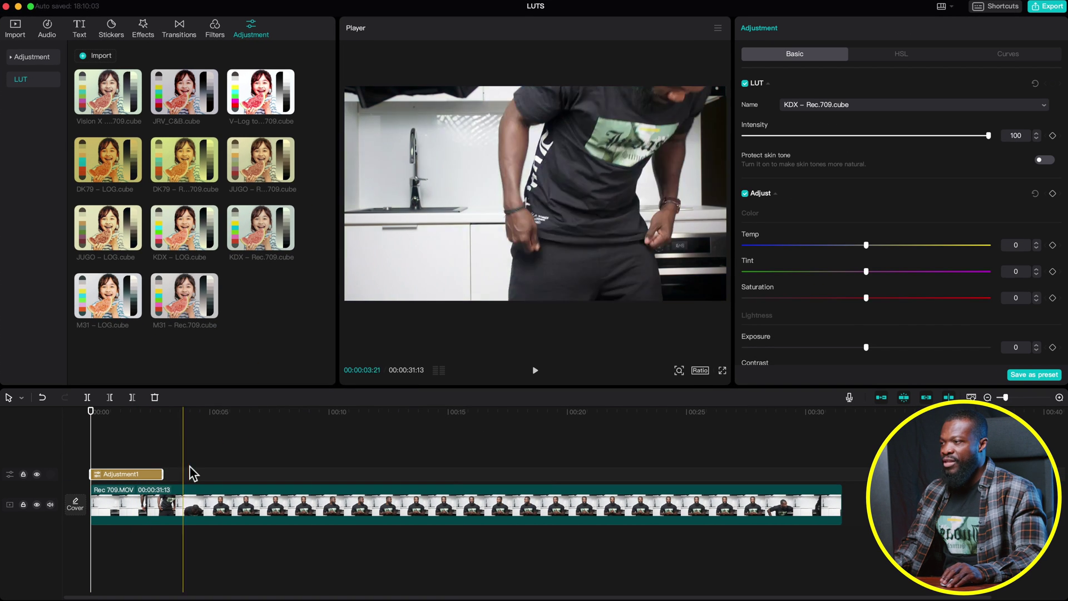
drag(162, 474, 200, 476)
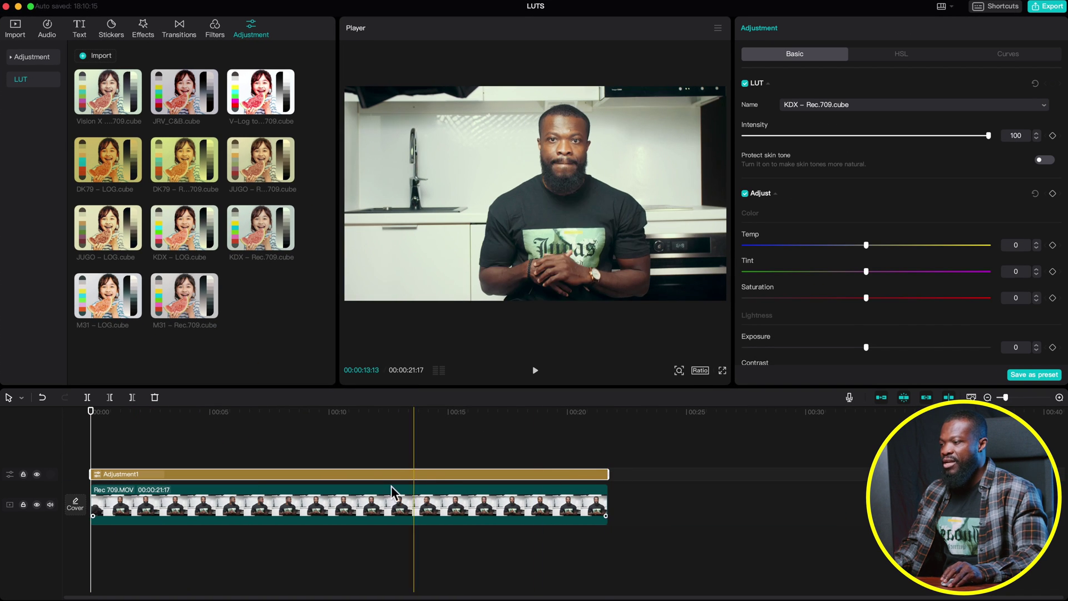
click(293, 454)
click(298, 476)
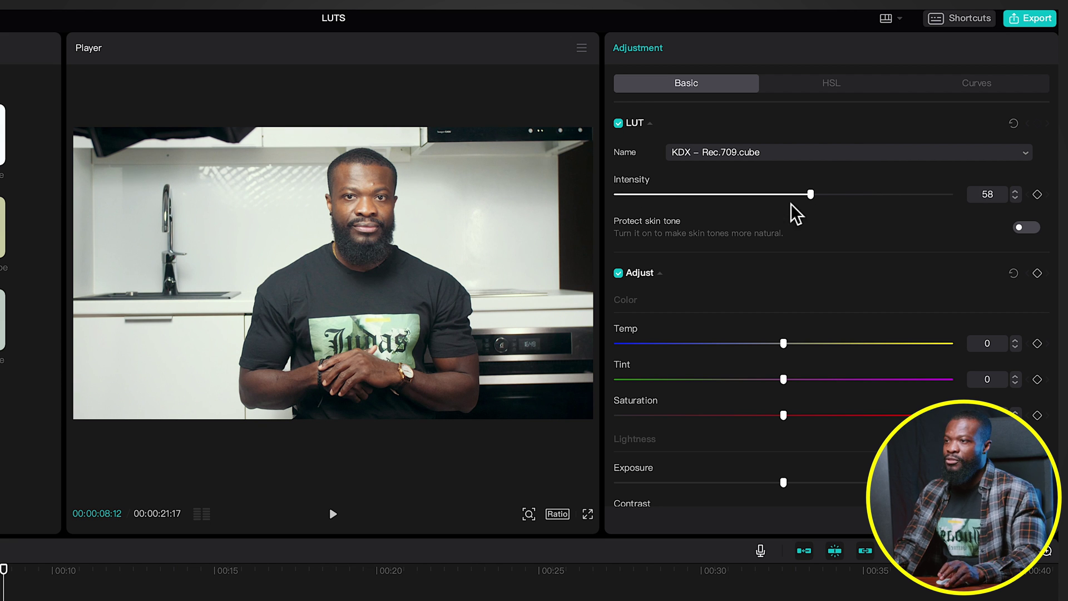
drag(810, 194, 967, 194)
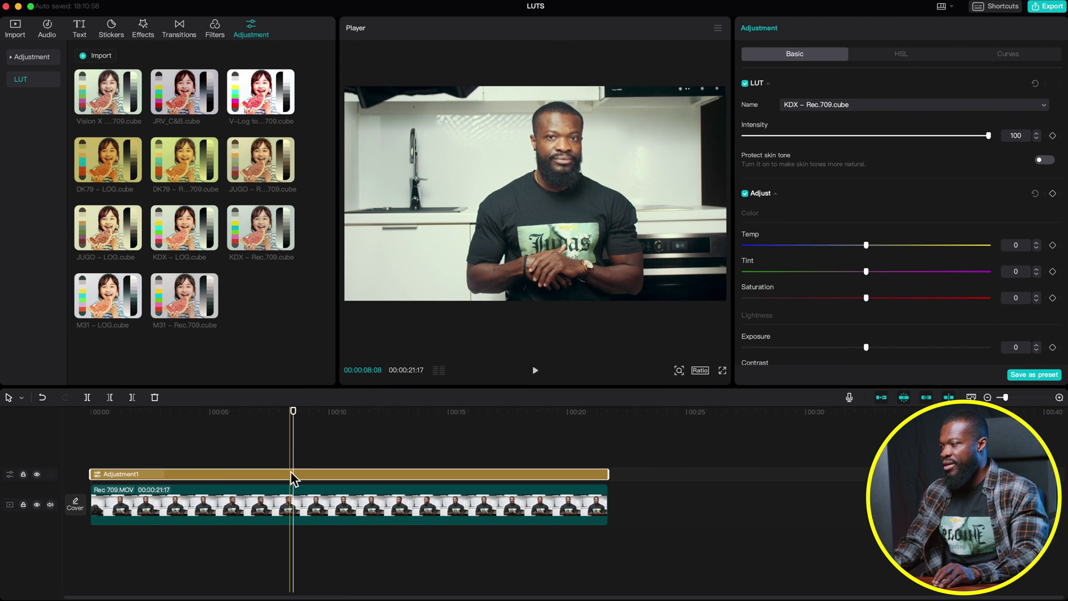
key(Delete)
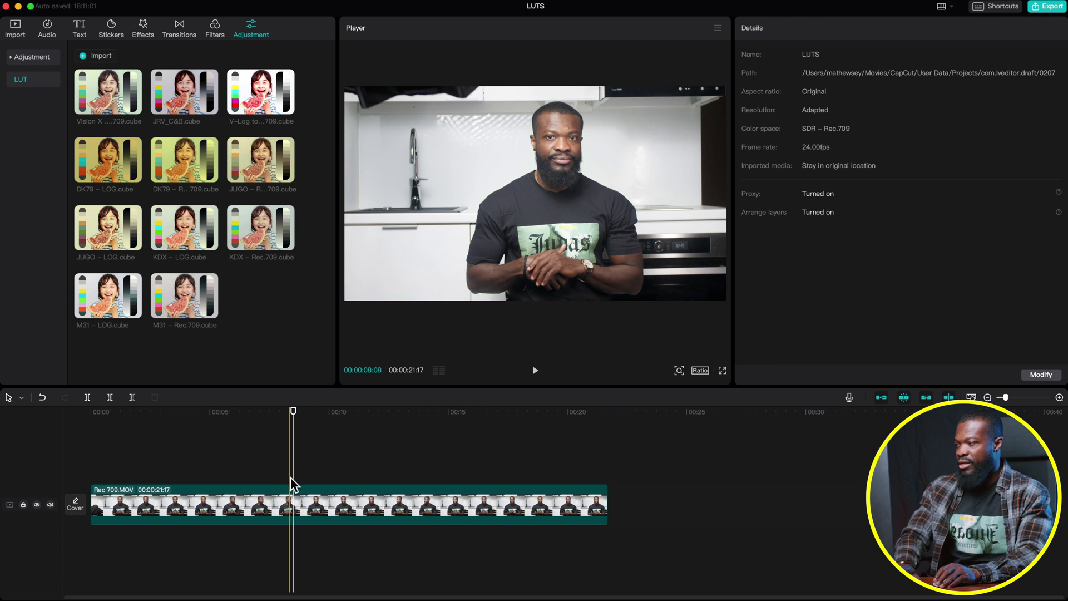
- Apply the DK79 – Rec.709 LUT to the Rec 709 clip at intensity 76 and set contrast to 10
click(256, 515)
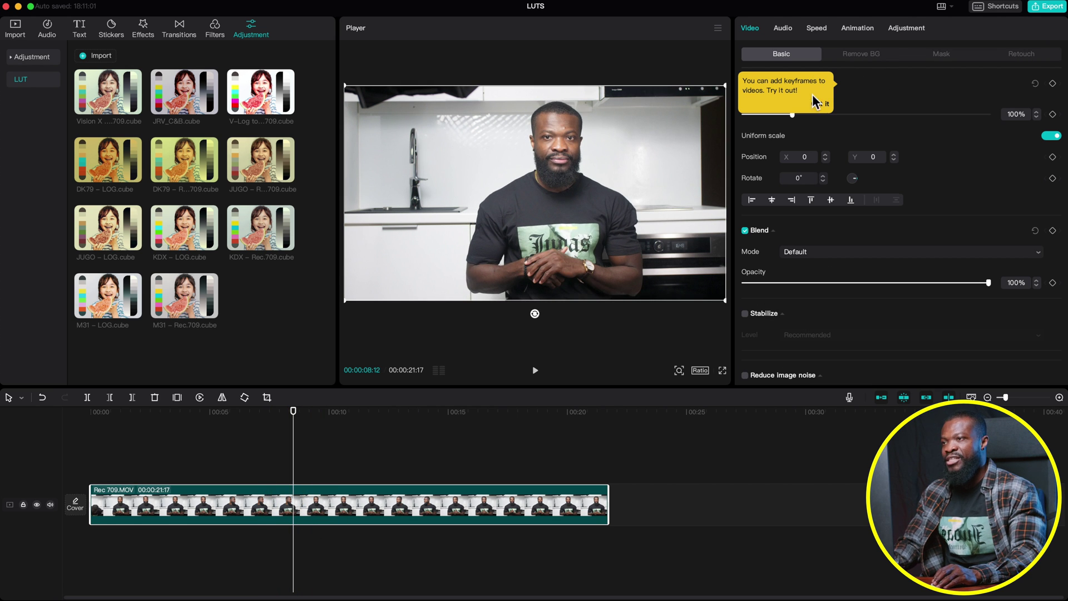
click(907, 28)
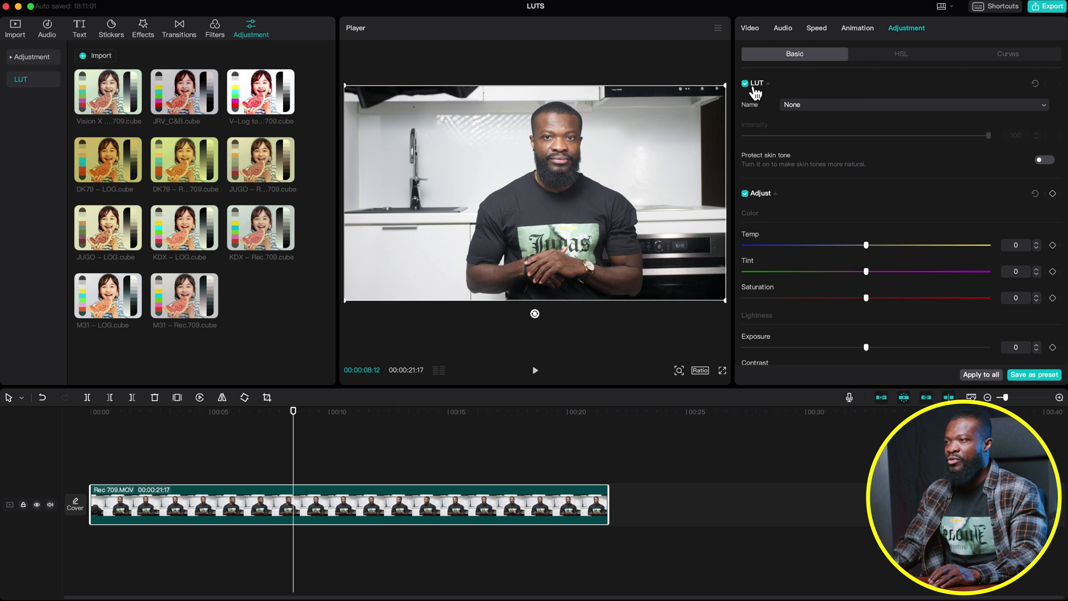
click(839, 107)
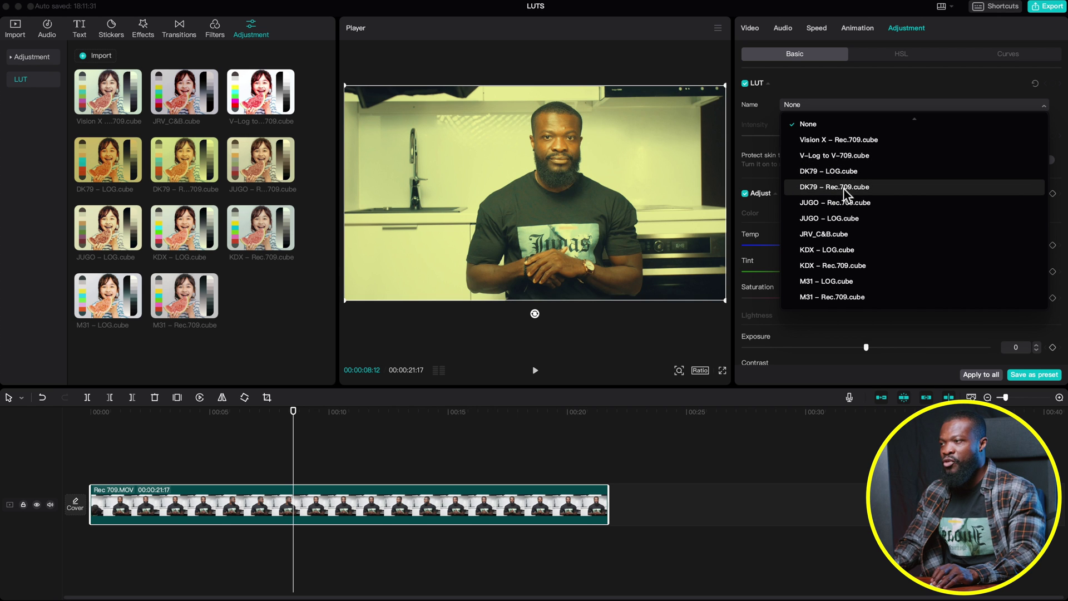
click(840, 188)
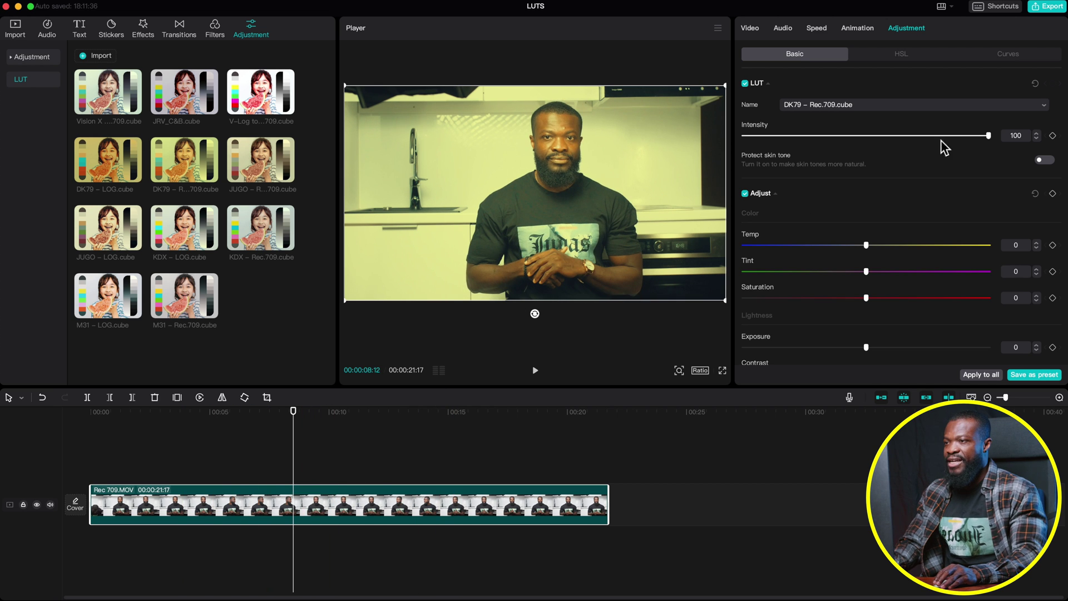
drag(969, 135, 925, 138)
scroll(879, 228, down, 2)
scroll(879, 239, down, 1)
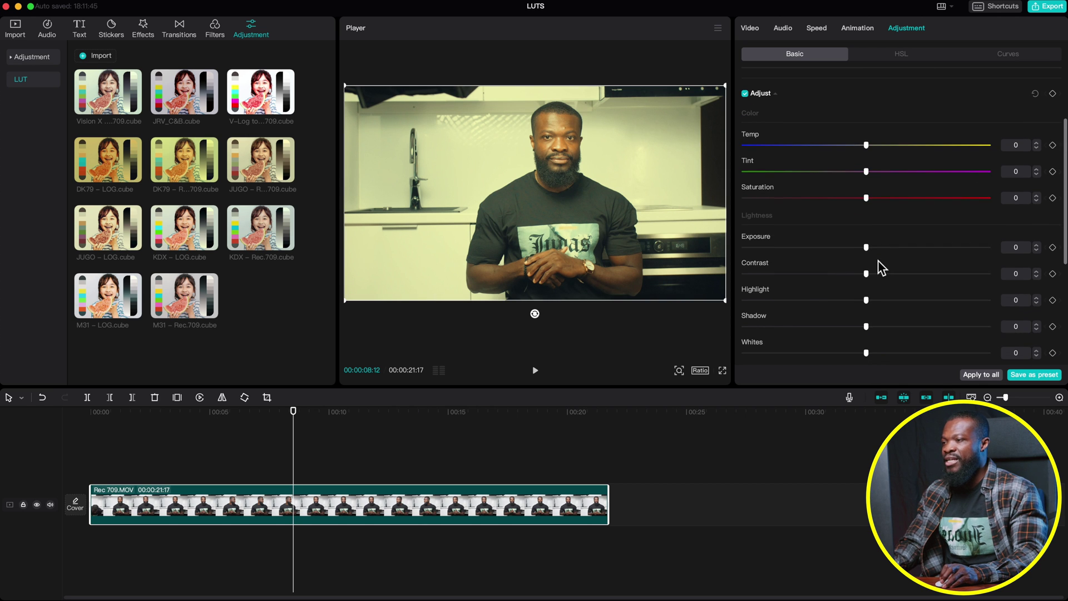
drag(866, 274, 897, 274)
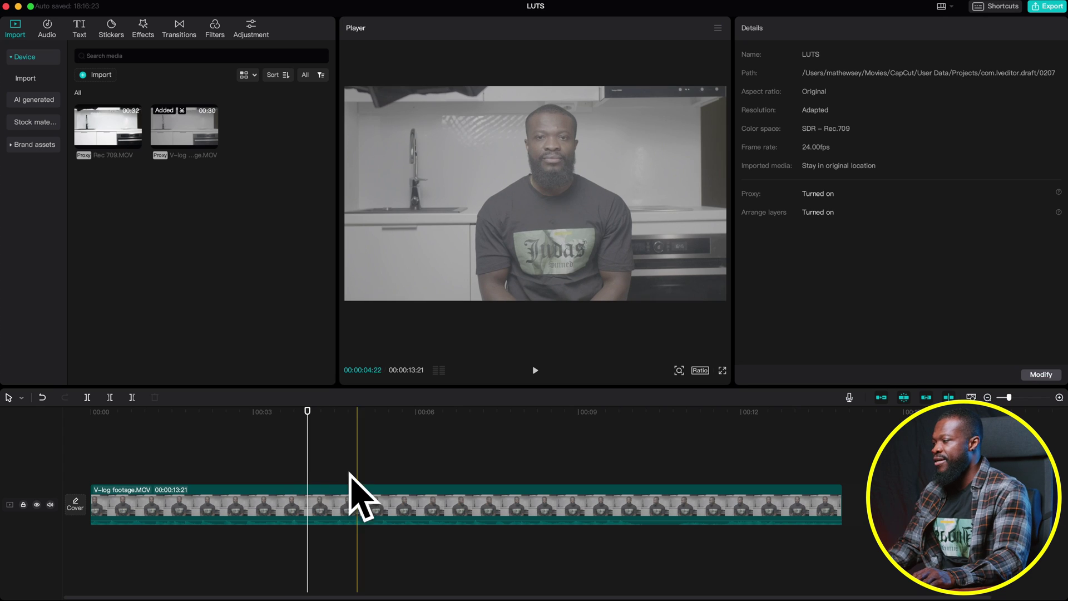
- Select the V-log footage clip on the timeline to show its colour adjustments
click(328, 507)
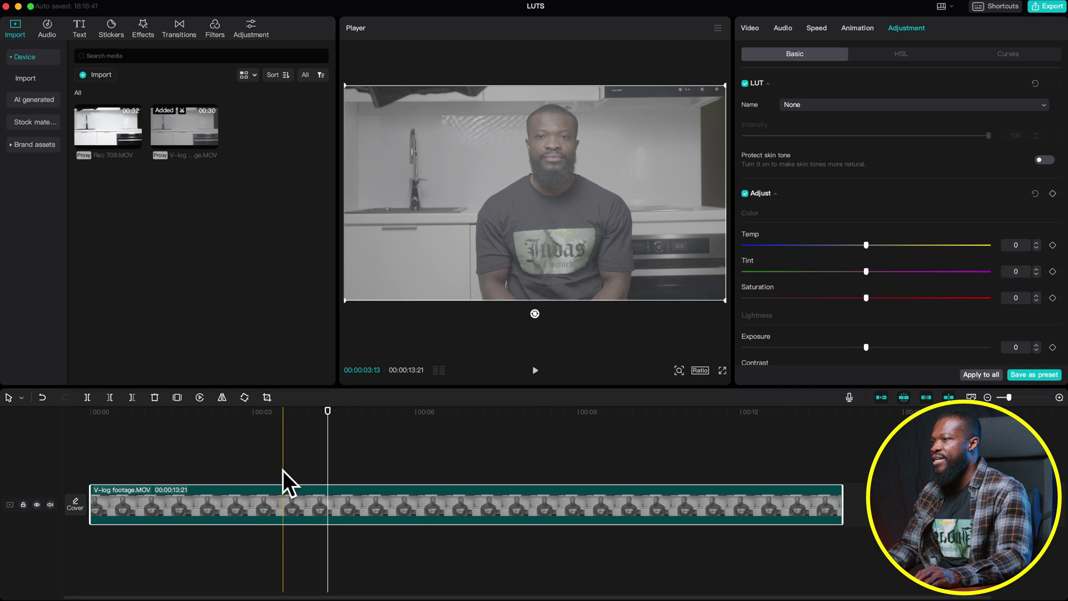
- Add a V-Log to V-709.cube adjustment layer stretched to the V-log clip's end, checking at 00:04:22
click(257, 38)
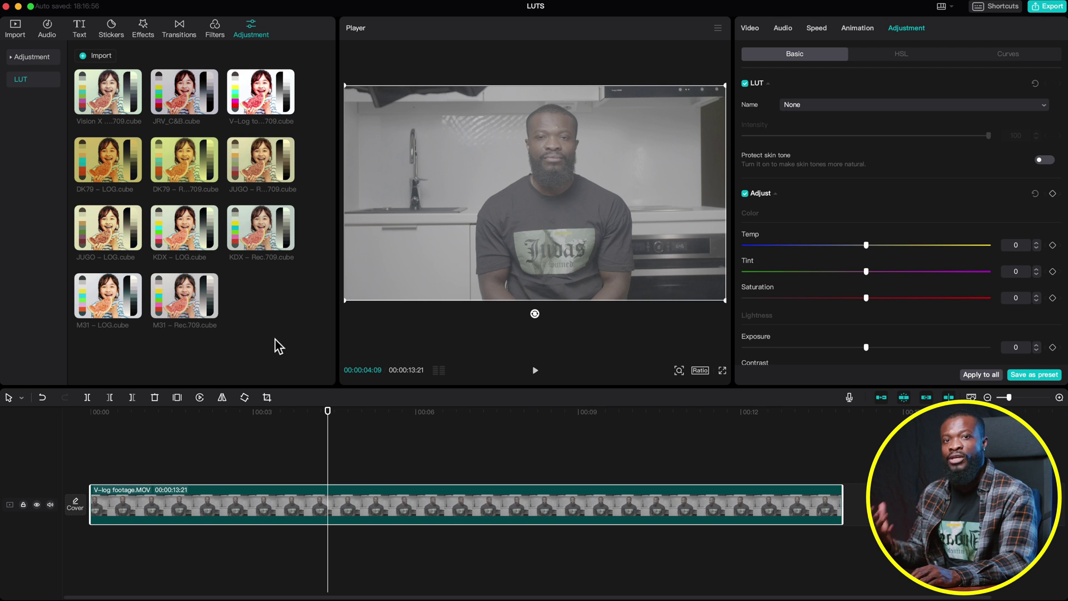
mouse_move(240, 124)
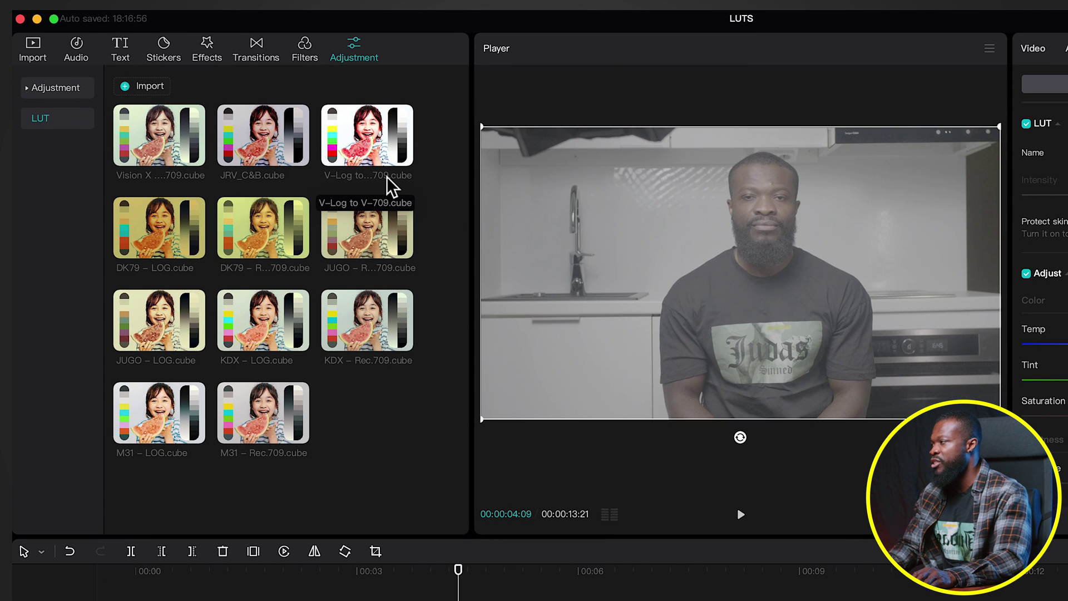
drag(392, 186, 395, 600)
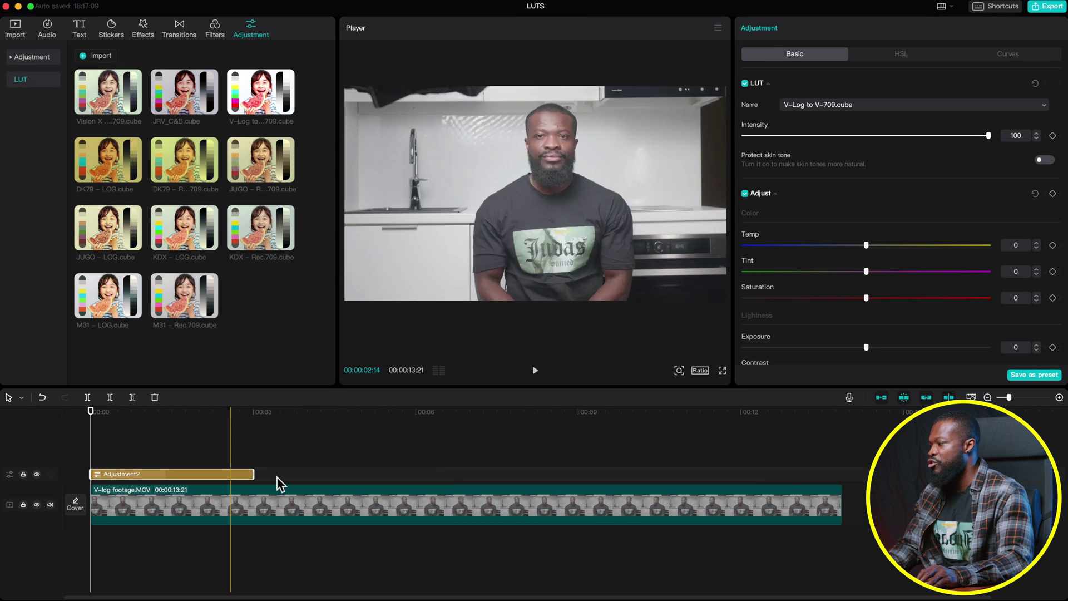
drag(251, 474, 843, 462)
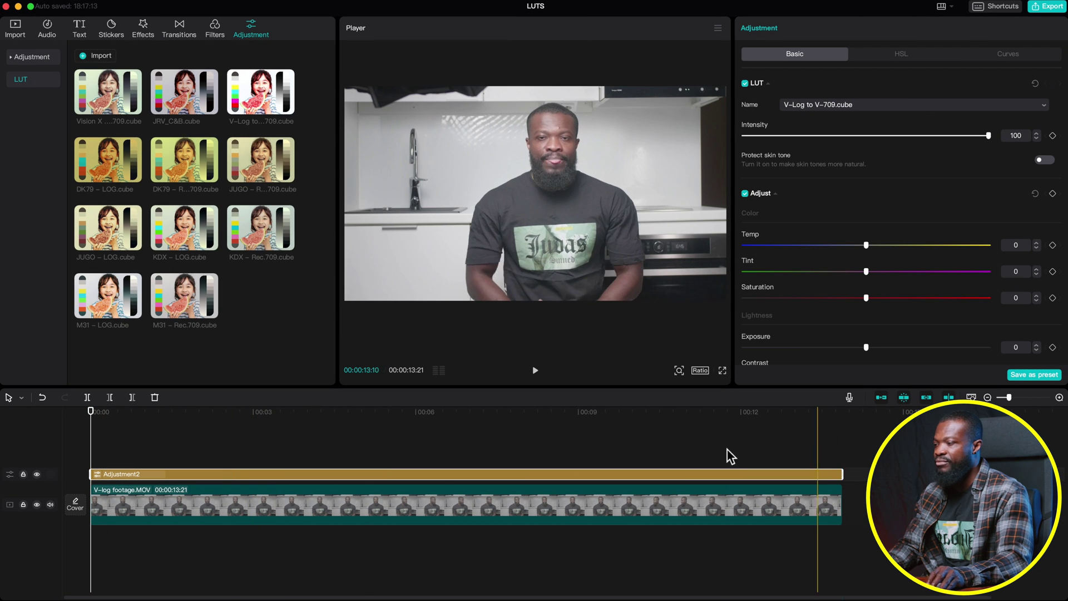
click(357, 461)
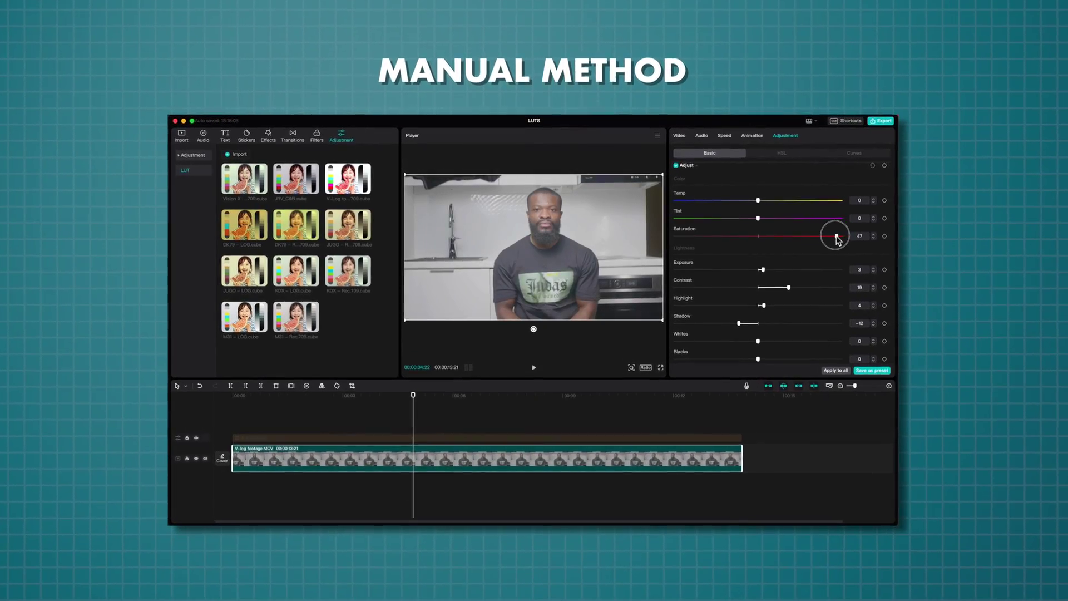
scroll(756, 351, down, 1)
drag(755, 338, 735, 339)
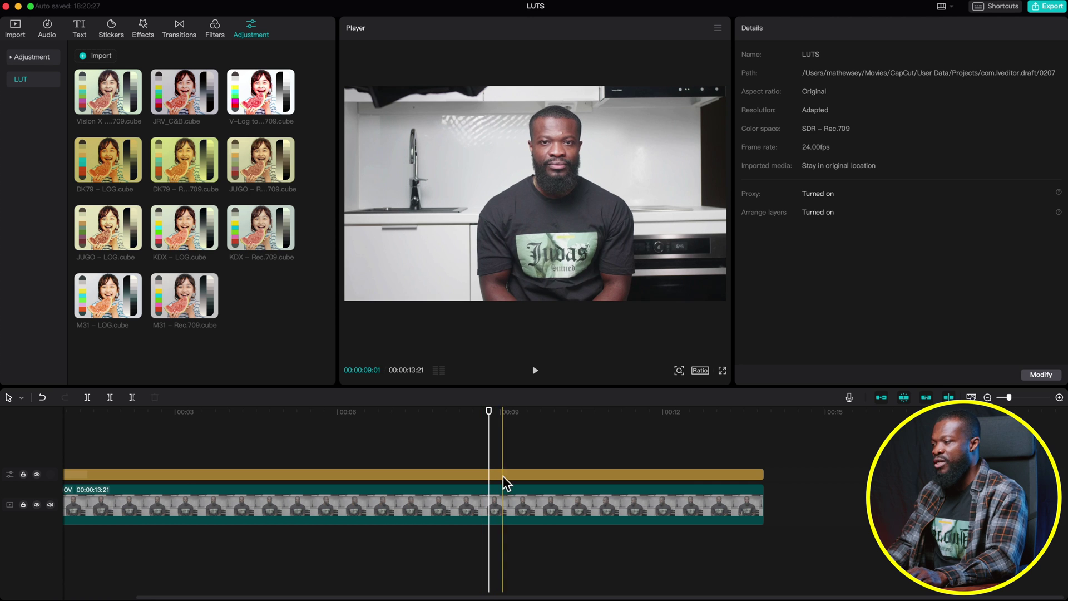
- Add an M31 – Rec.709 adjustment layer above the V-Log one, stretched across the V-log clip
click(480, 474)
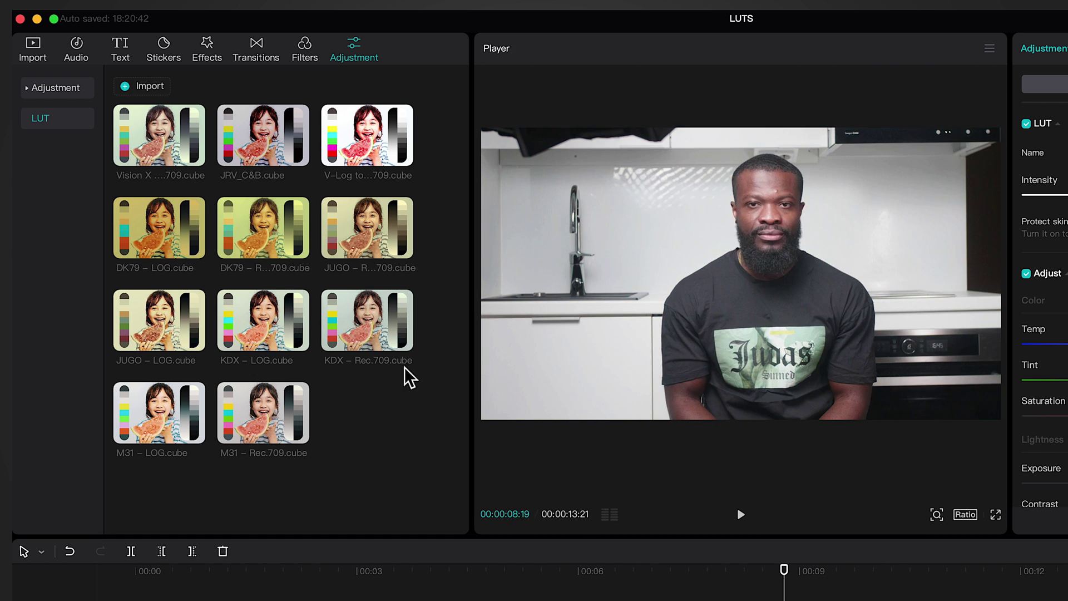
mouse_move(356, 328)
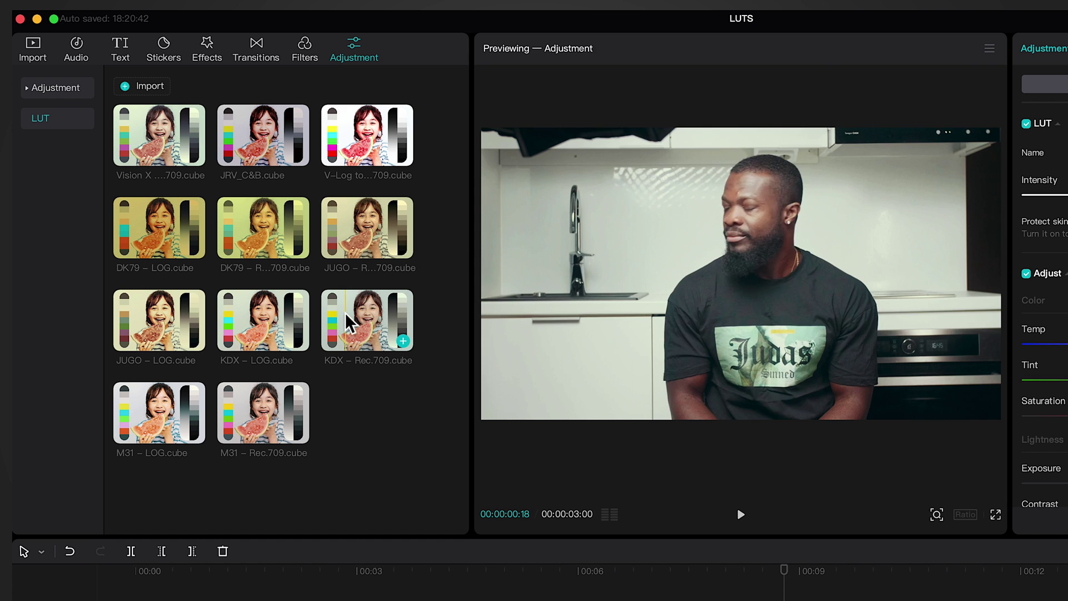
mouse_move(245, 244)
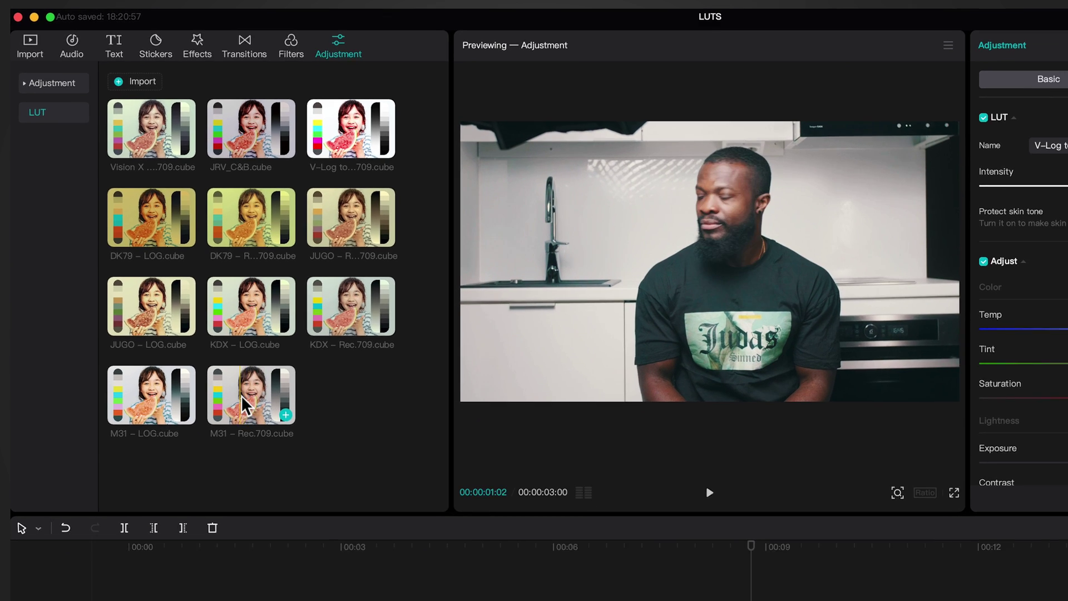
click(256, 426)
drag(185, 315, 94, 455)
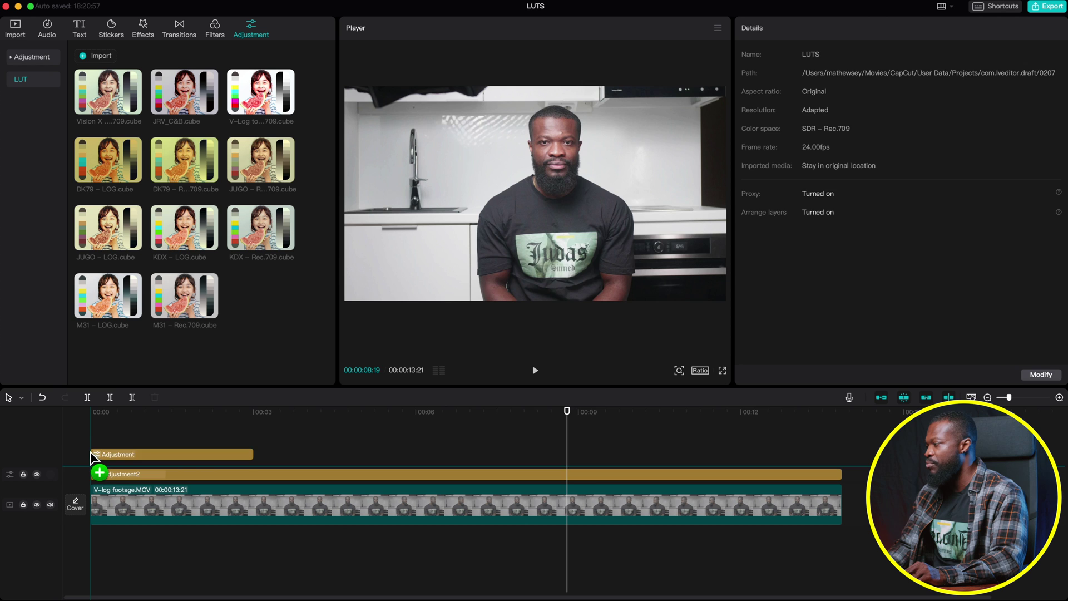
drag(254, 454, 843, 457)
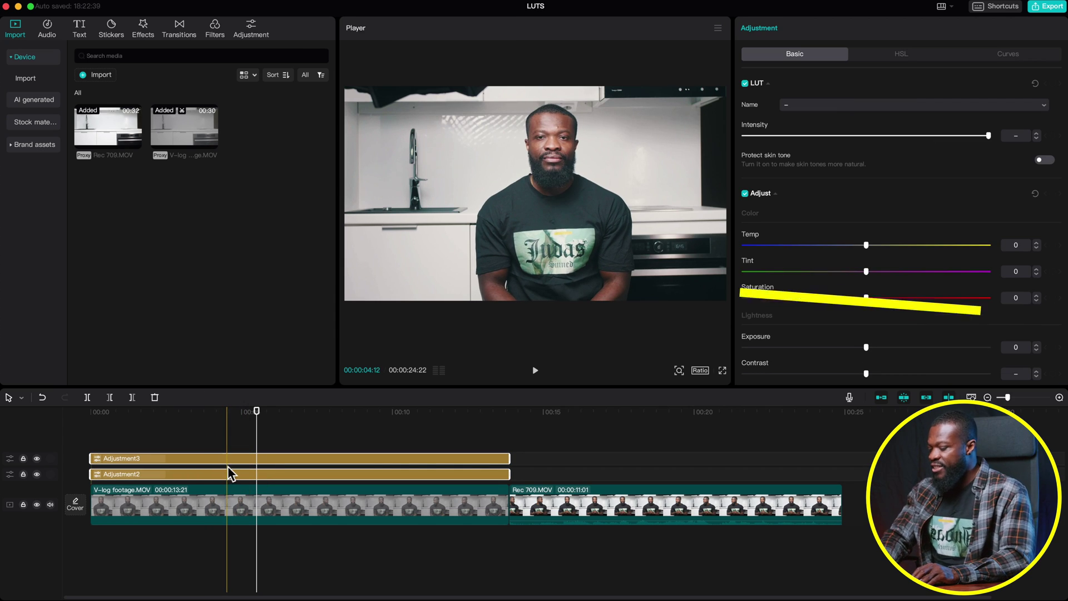
- Disable both adjustment layers with V, select the Rec 709.MOV clip, and reopen the LUT library
key(v)
click(271, 502)
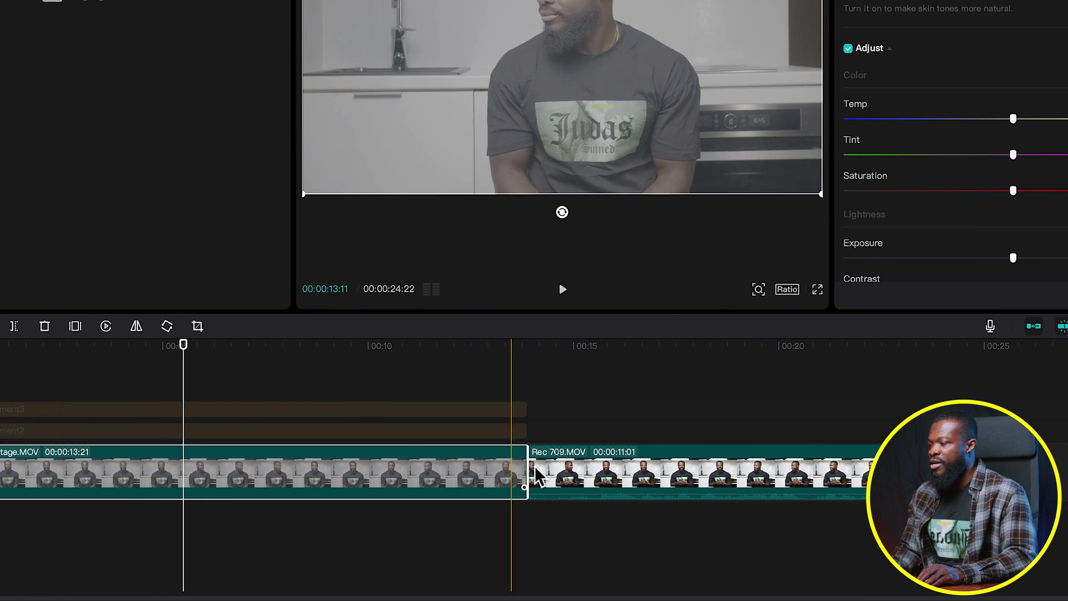
click(692, 482)
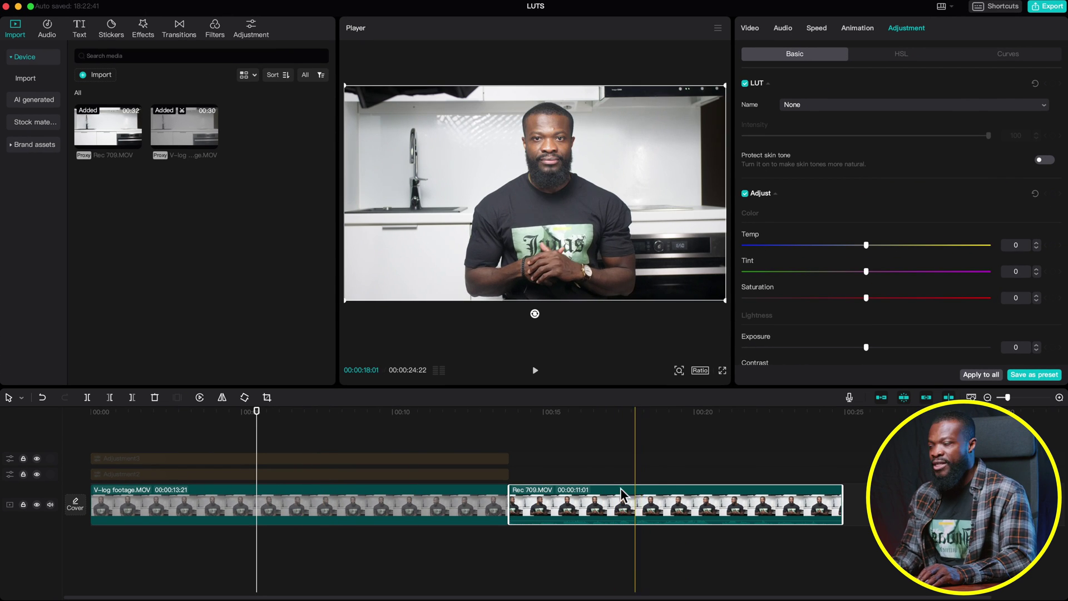
click(249, 37)
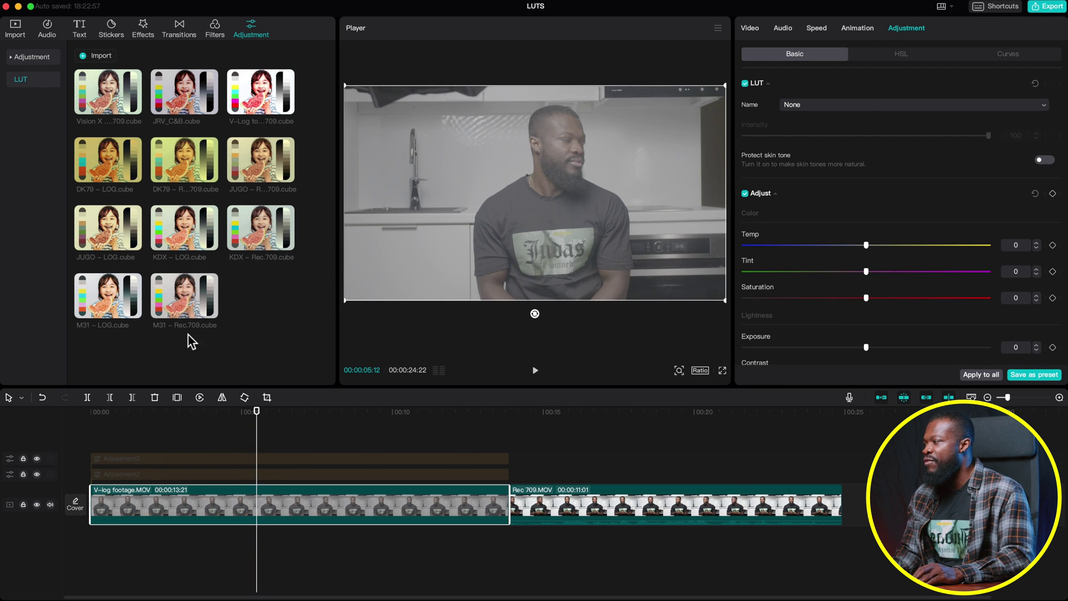
- Add an M31 – LOG.cube adjustment layer (Adjustment4) and extend it across the V-log clip
mouse_move(175, 295)
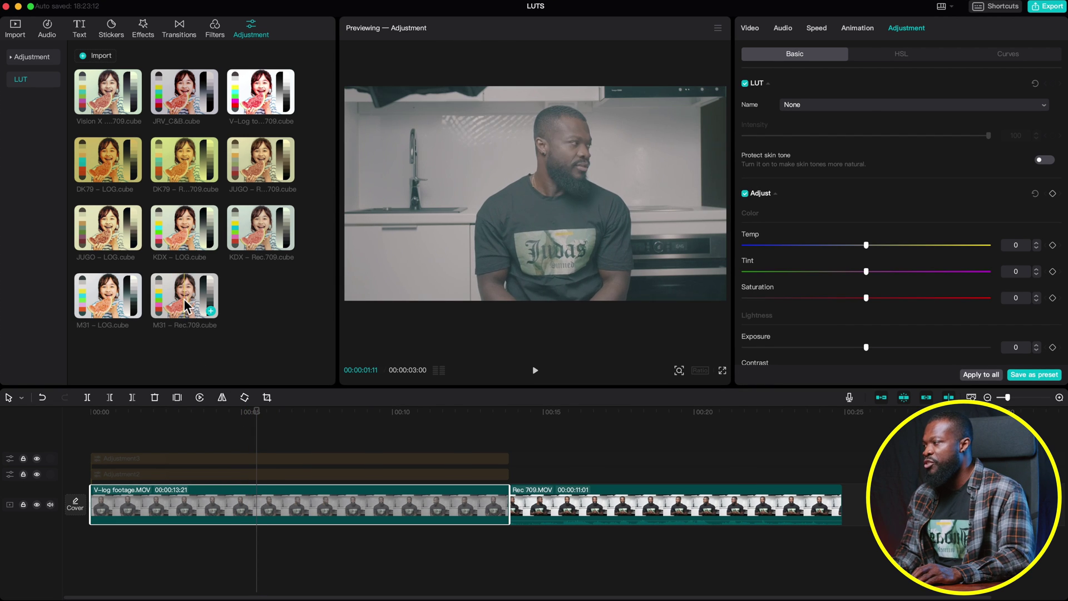
mouse_move(100, 297)
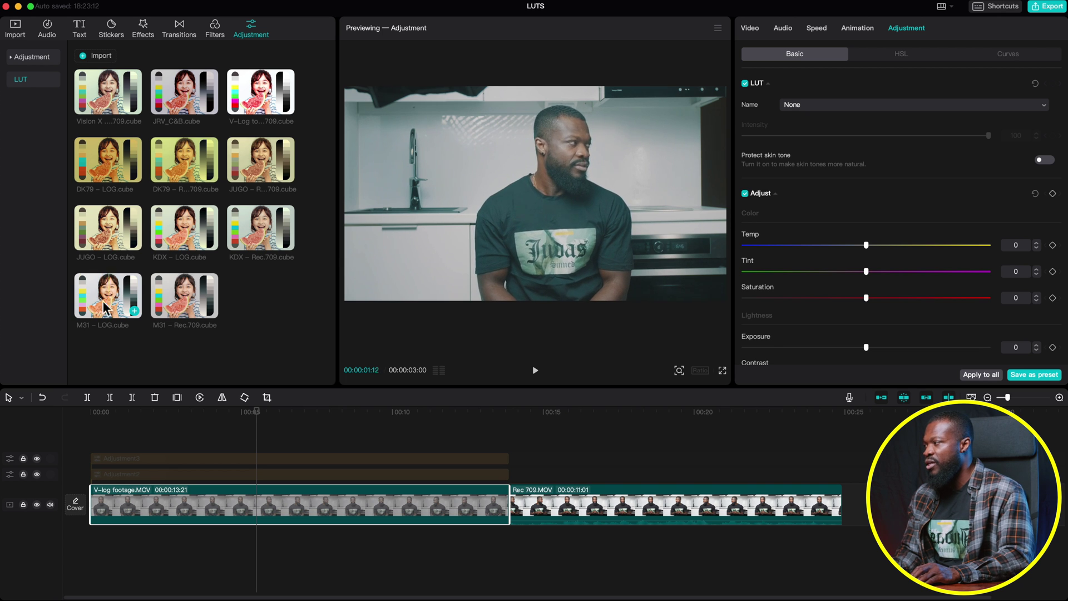
mouse_move(100, 298)
mouse_down()
mouse_move(99, 439)
mouse_move(116, 442)
mouse_up()
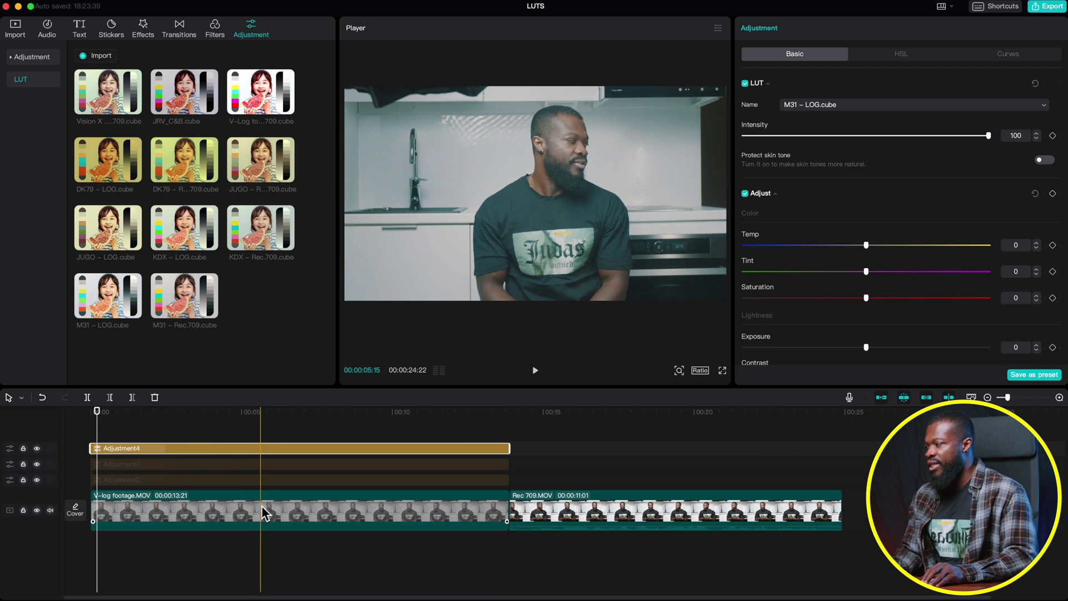
drag(514, 449, 750, 450)
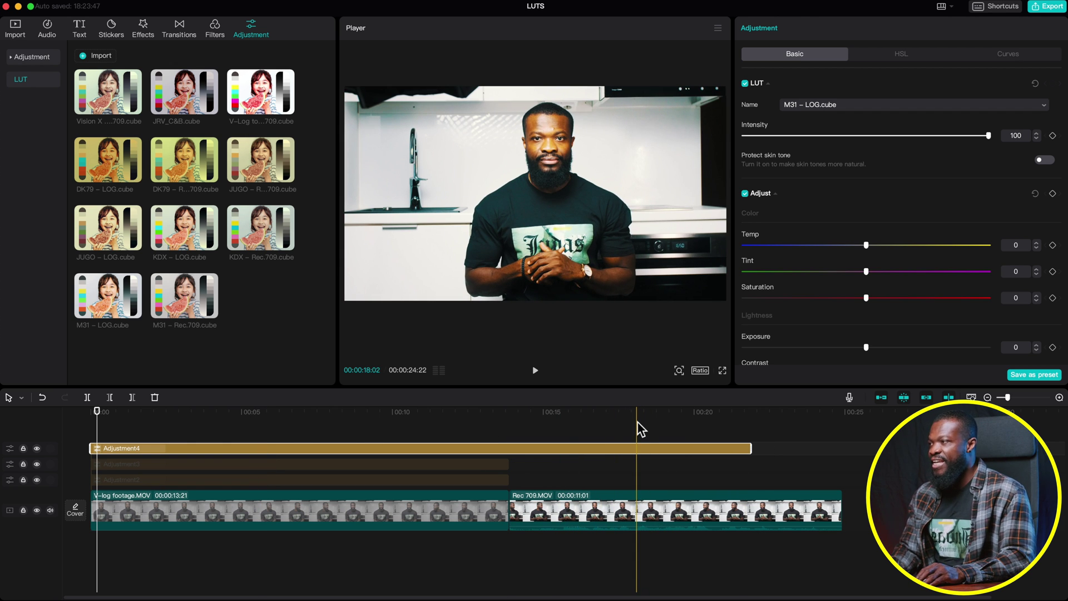
click(634, 516)
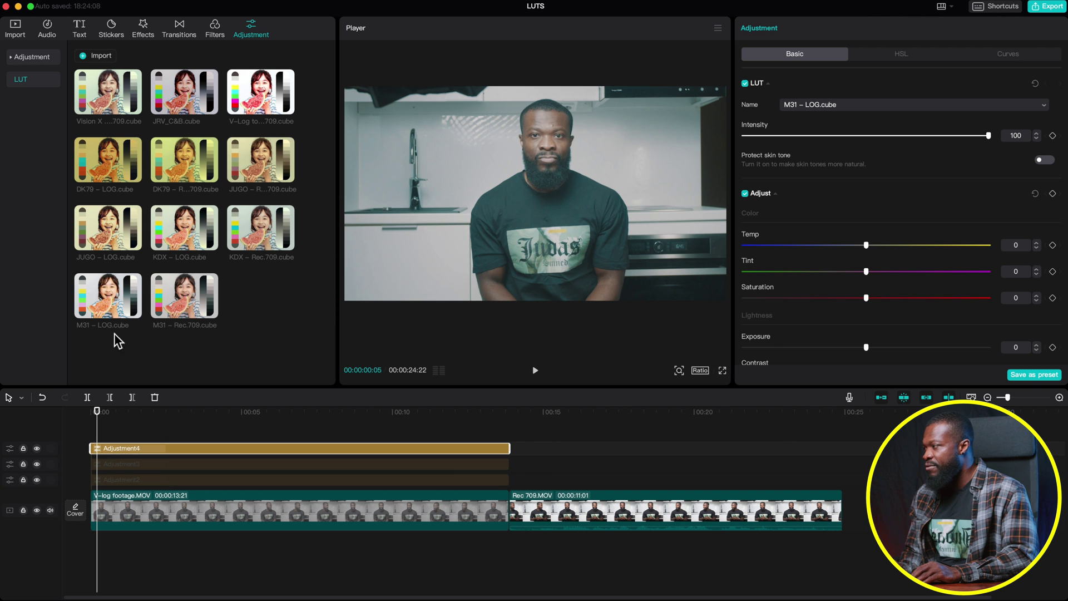
- Add an M31 – Rec.709.cube adjustment layer (Adjustment5) above Rec 709.MOV, trimmed to the clip's end
drag(183, 289, 518, 448)
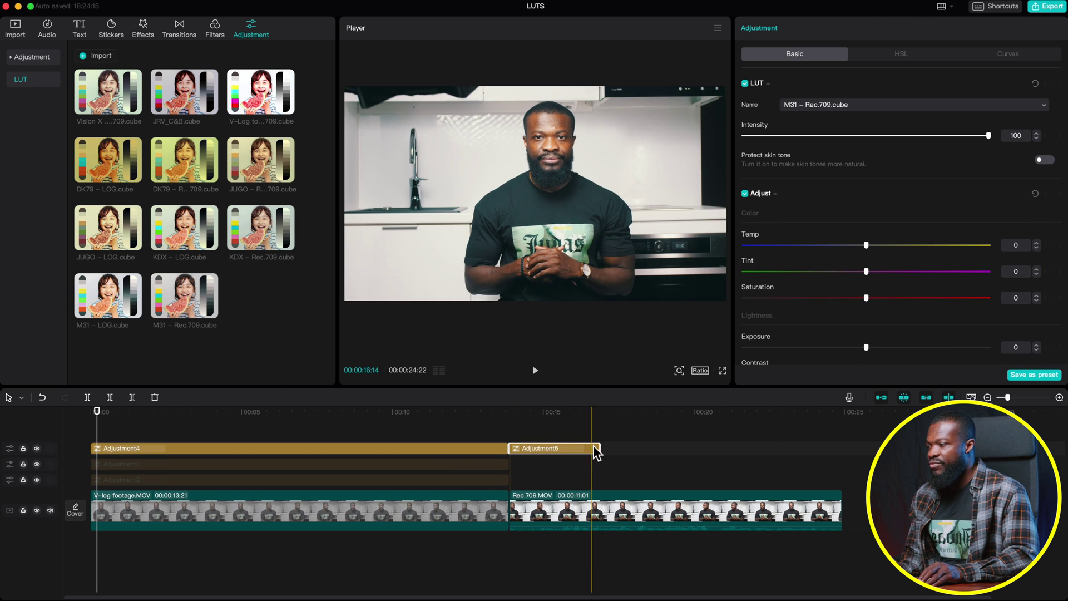
drag(830, 454, 842, 448)
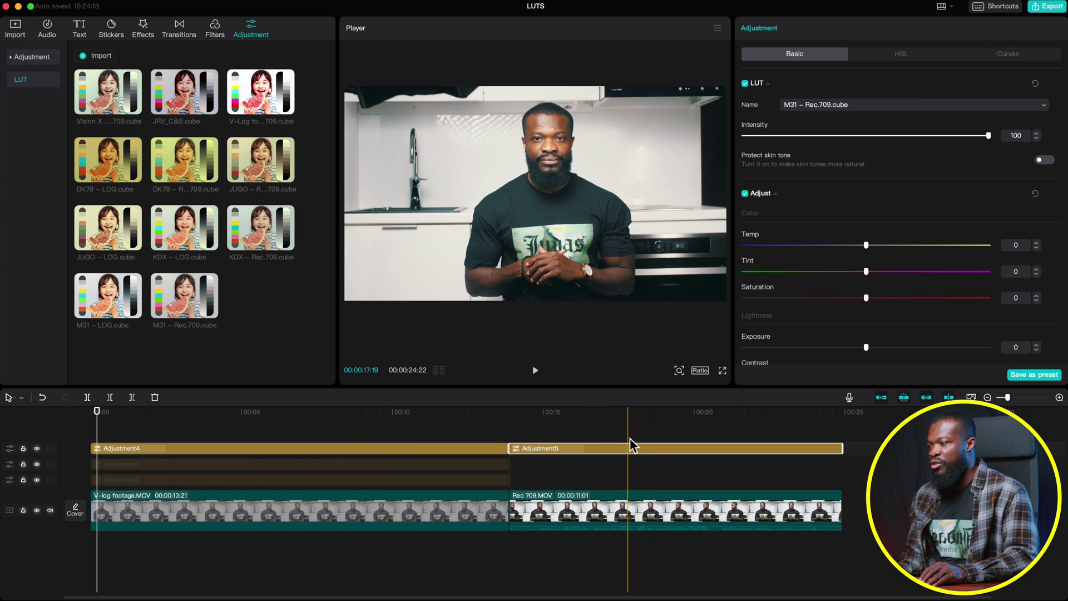
click(630, 411)
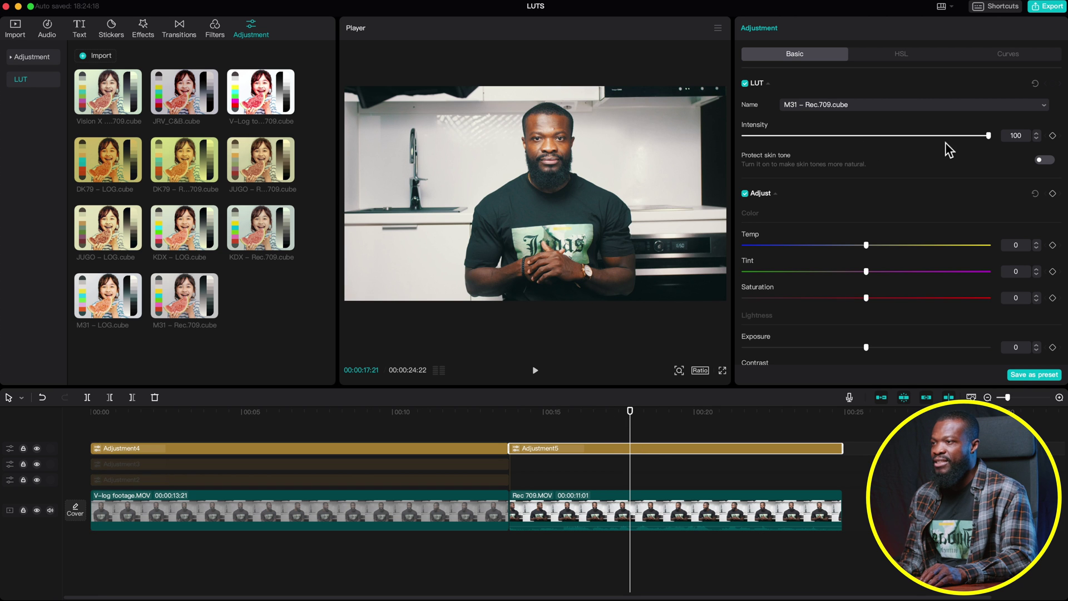